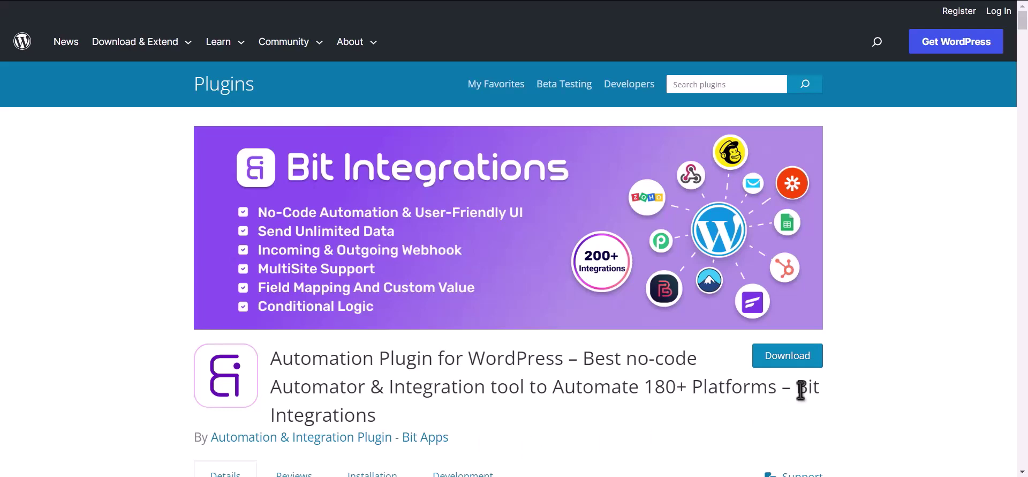
Start a new integration with Elementor's Contact Form as the trigger
{"action": "left_click_drag", "start_coordinate": [797, 393], "coordinate": [805, 405]}
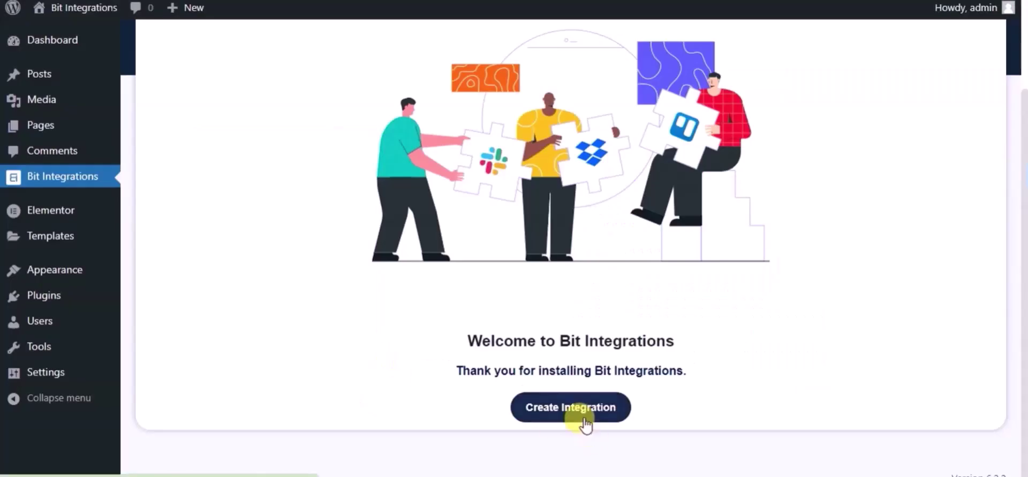
{"action": "left_click", "coordinate": [584, 417]}
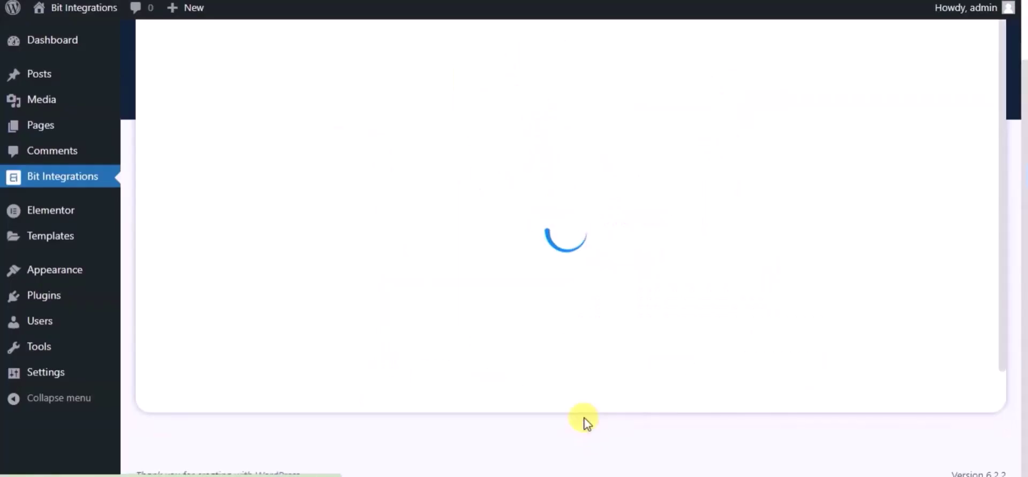
{"action": "type", "text": "ele"}
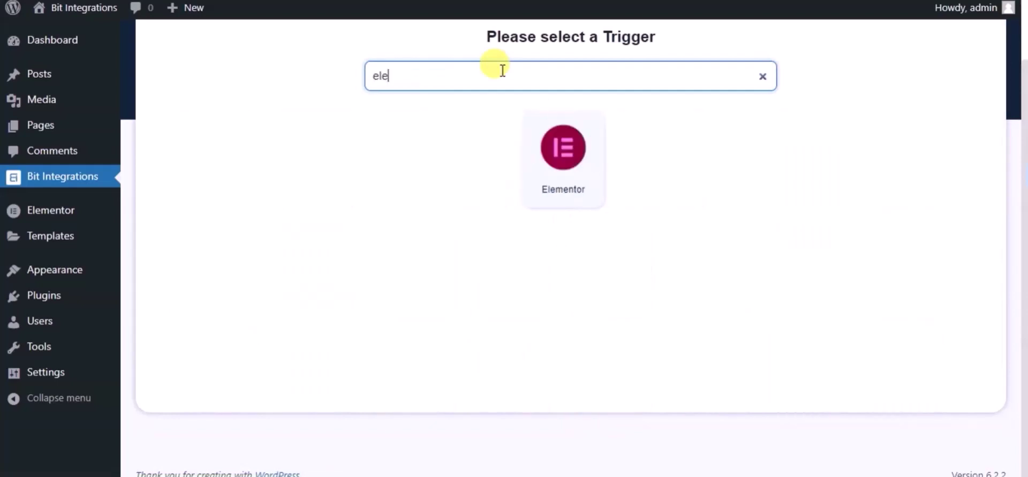
{"action": "left_click", "coordinate": [527, 139]}
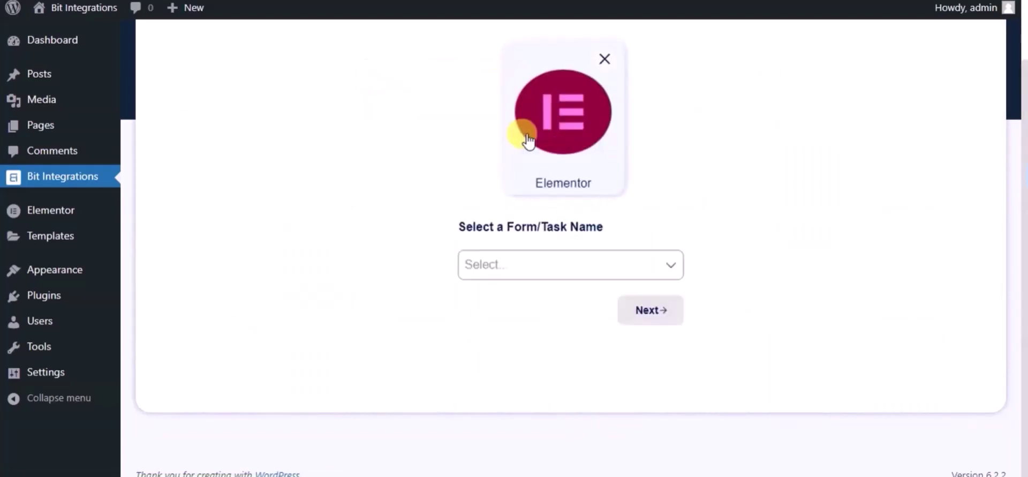
{"action": "left_click", "coordinate": [532, 264]}
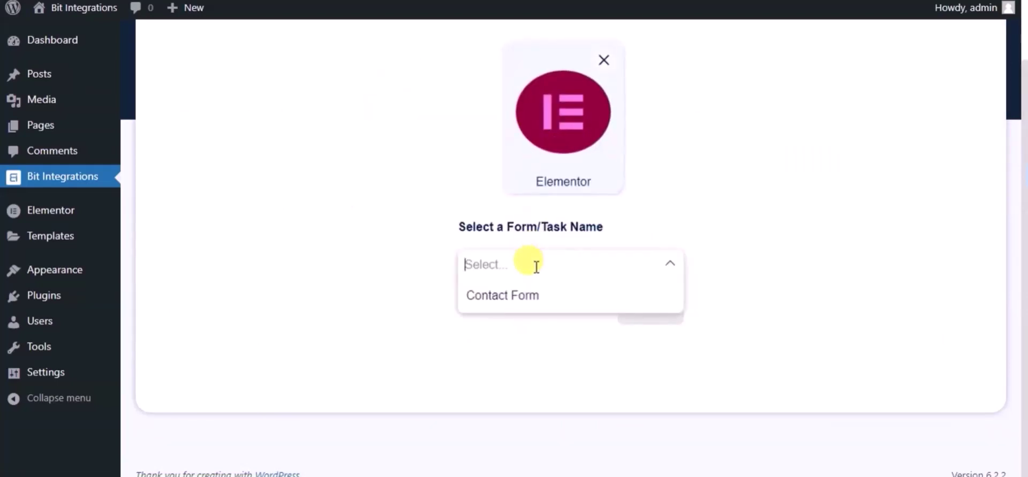
{"action": "left_click", "coordinate": [535, 300]}
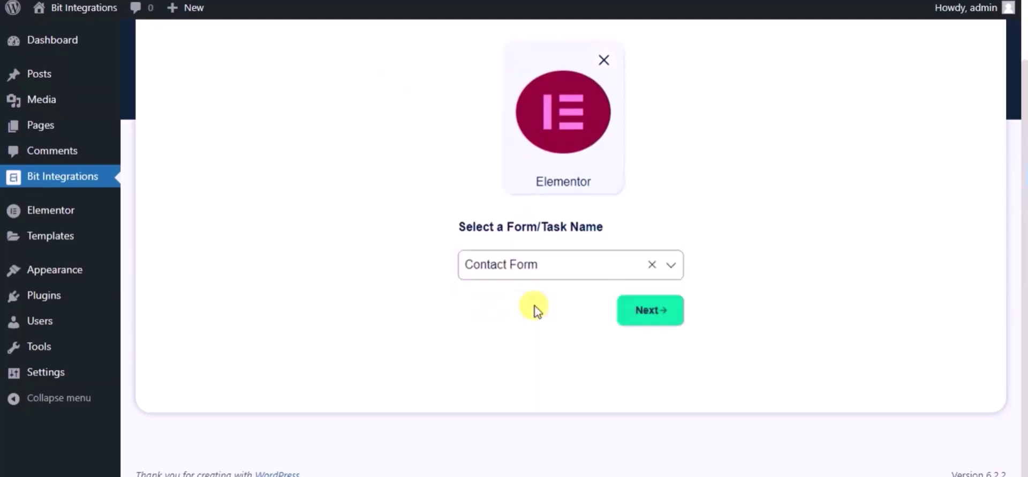
{"action": "left_click", "coordinate": [621, 311]}
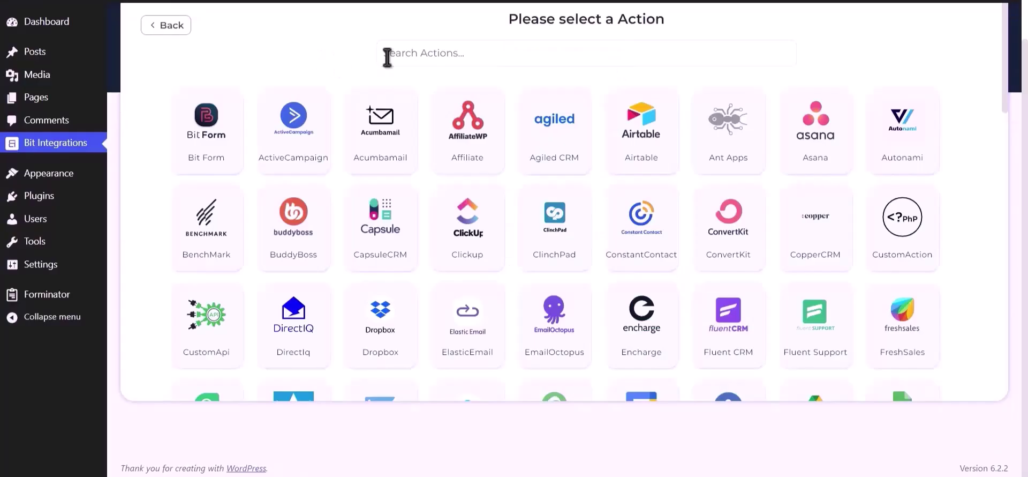
Search for and choose Dropbox as the integration's action
{"action": "left_click", "coordinate": [399, 53]}
{"action": "type", "text": "Dropbox"}
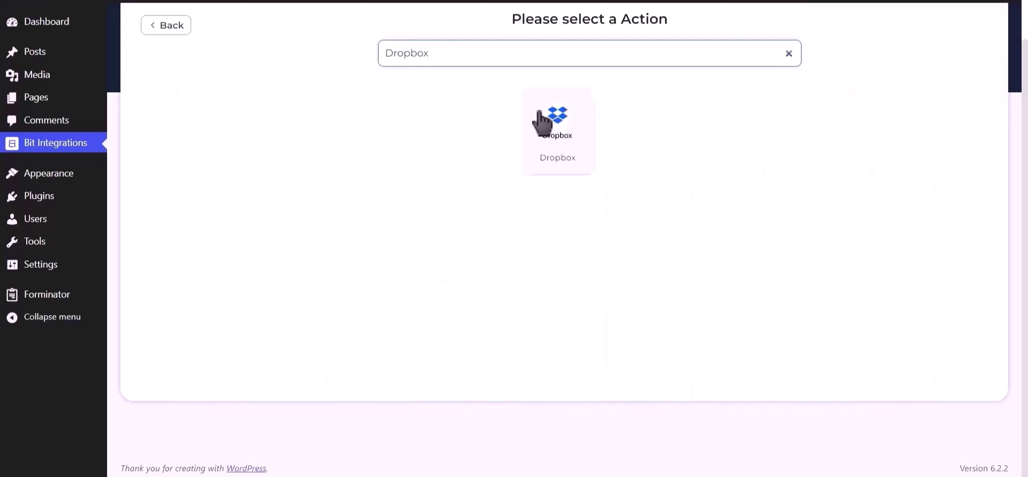
{"action": "left_click", "coordinate": [557, 131]}
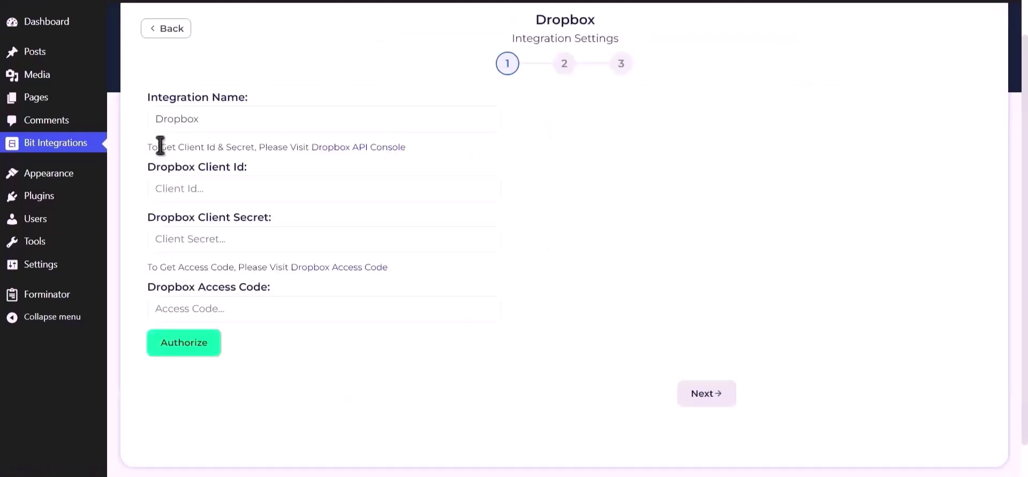
Create a scoped-access Dropbox app with Full Dropbox access named BitIntegrations
{"action": "left_click_drag", "start_coordinate": [147, 146], "coordinate": [308, 143]}
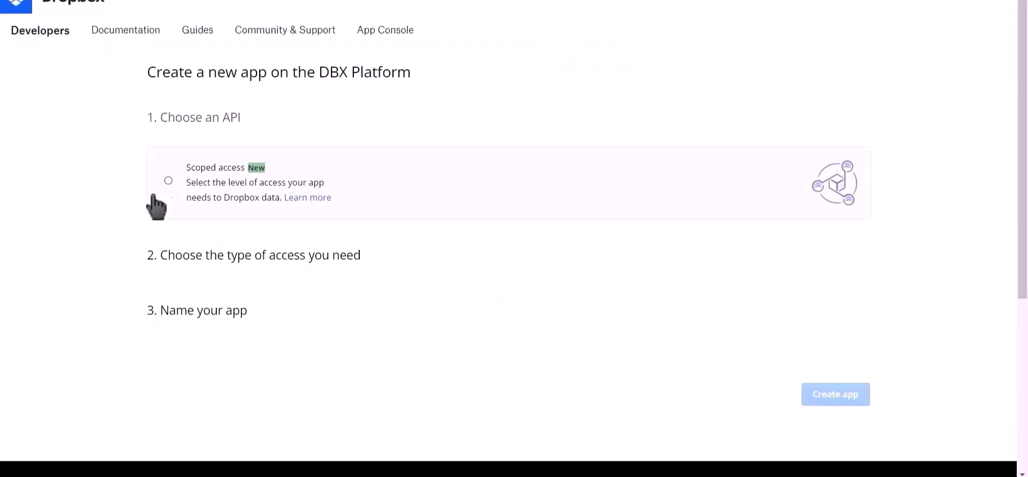
{"action": "left_click", "coordinate": [168, 182]}
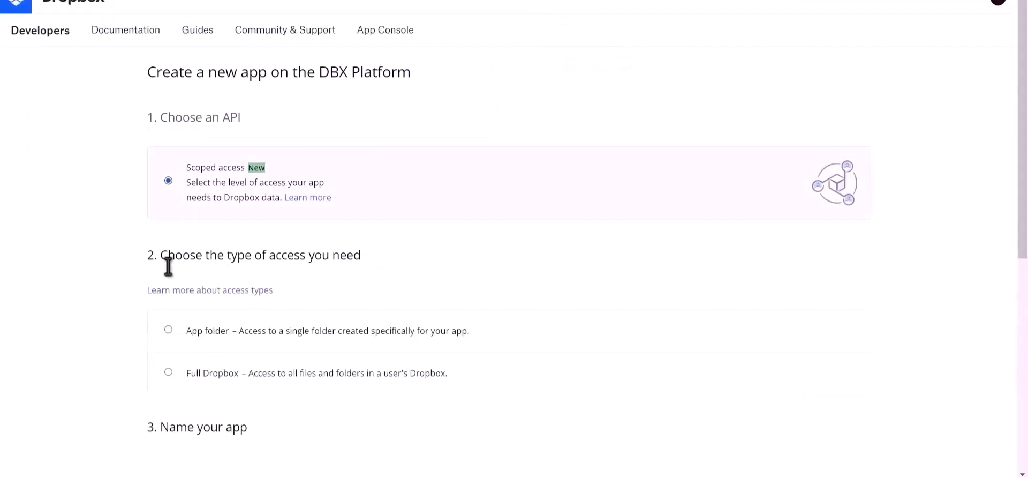
{"action": "left_click", "coordinate": [180, 375]}
{"action": "scroll", "coordinate": [225, 369], "scroll_direction": "down", "scroll_amount": 5}
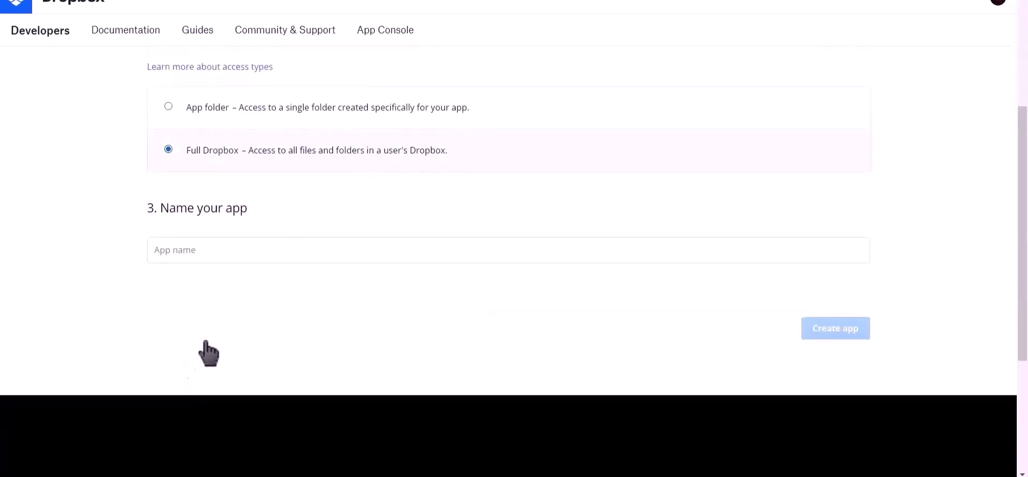
{"action": "left_click", "coordinate": [219, 243]}
{"action": "type", "text": "Bit"}
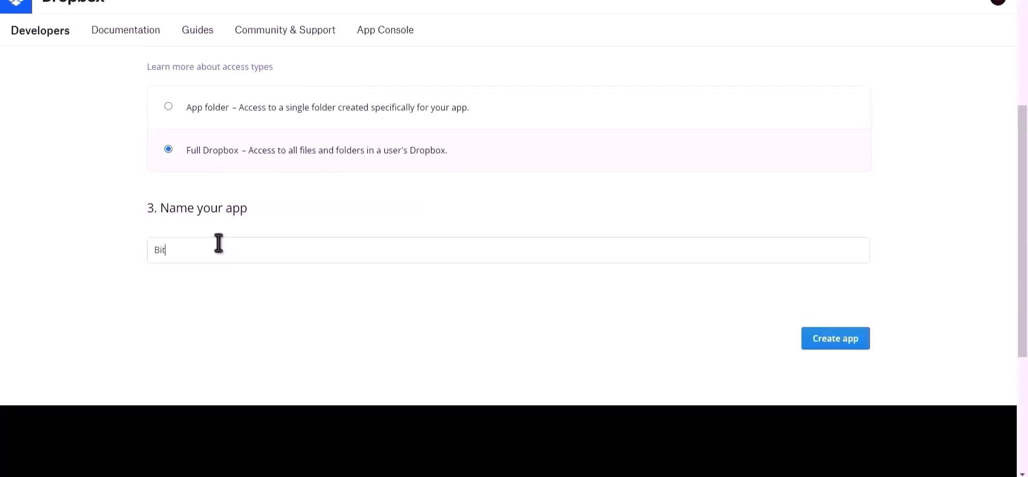
{"action": "type", "text": "Inte"}
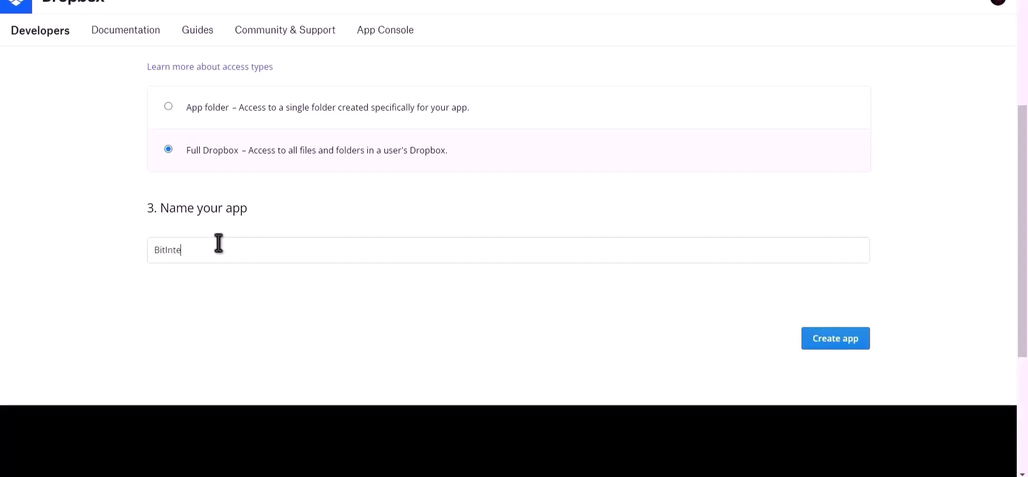
{"action": "type", "text": "grations"}
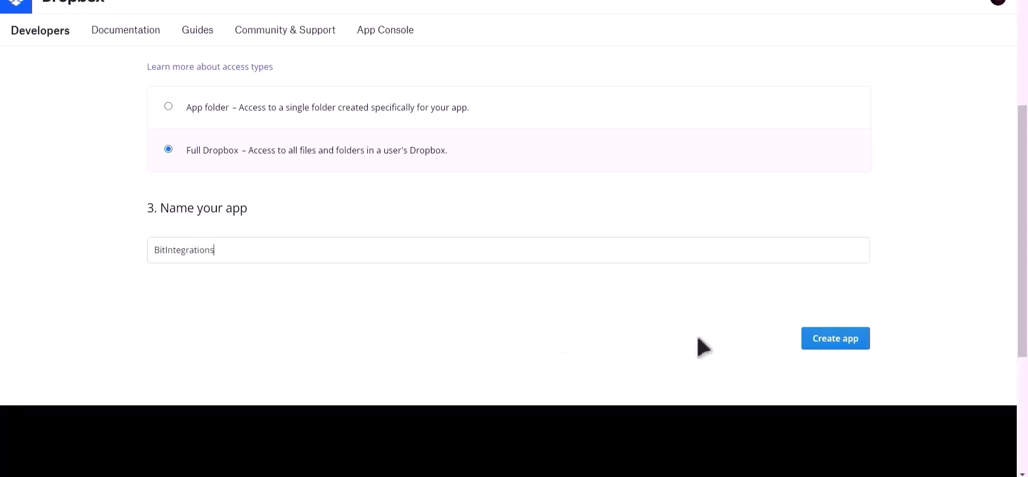
{"action": "left_click", "coordinate": [815, 341]}
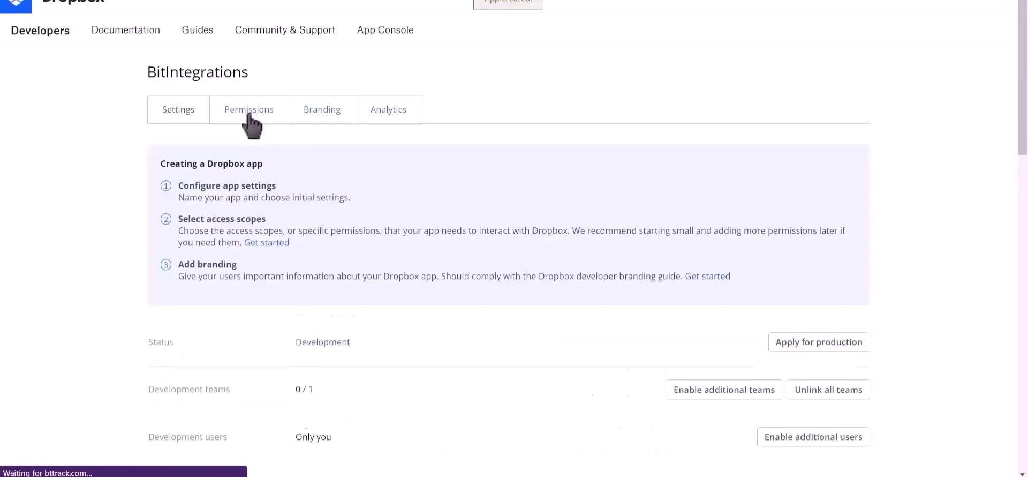
Tick account_info.write, files.metadata.write, files.content.write, sharing.write, file_requests.write and contacts.write permissions
{"action": "left_click", "coordinate": [249, 115]}
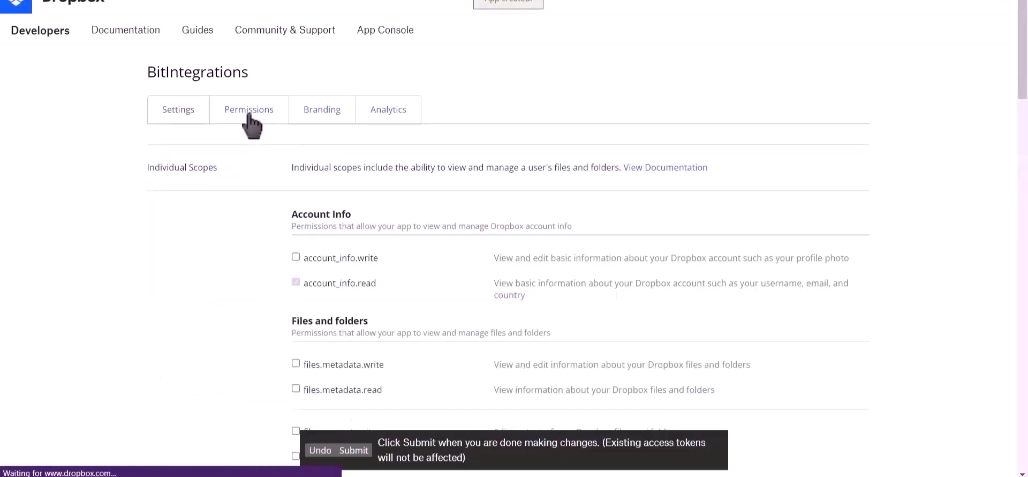
{"action": "left_click", "coordinate": [296, 257]}
{"action": "scroll", "coordinate": [296, 241], "scroll_direction": "down", "scroll_amount": 1}
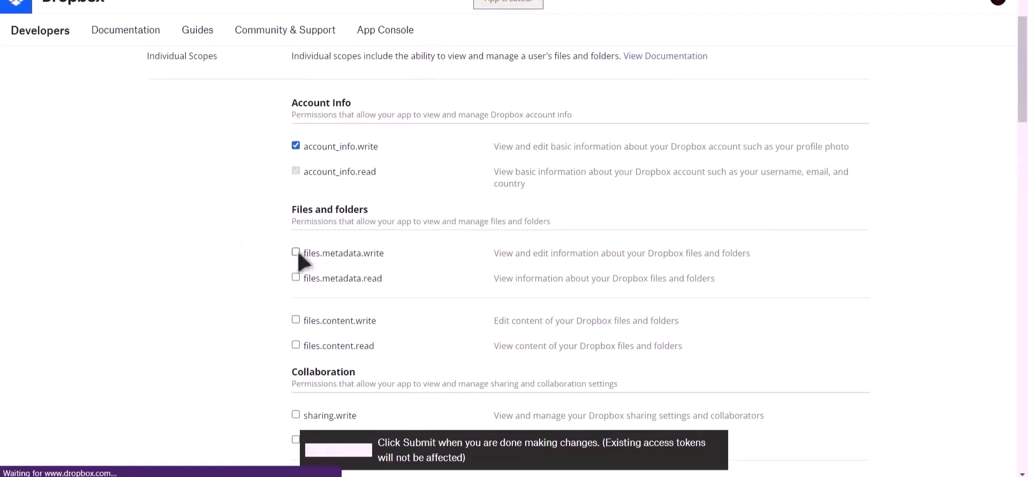
{"action": "left_click", "coordinate": [296, 253]}
{"action": "scroll", "coordinate": [297, 254], "scroll_direction": "down", "scroll_amount": 2}
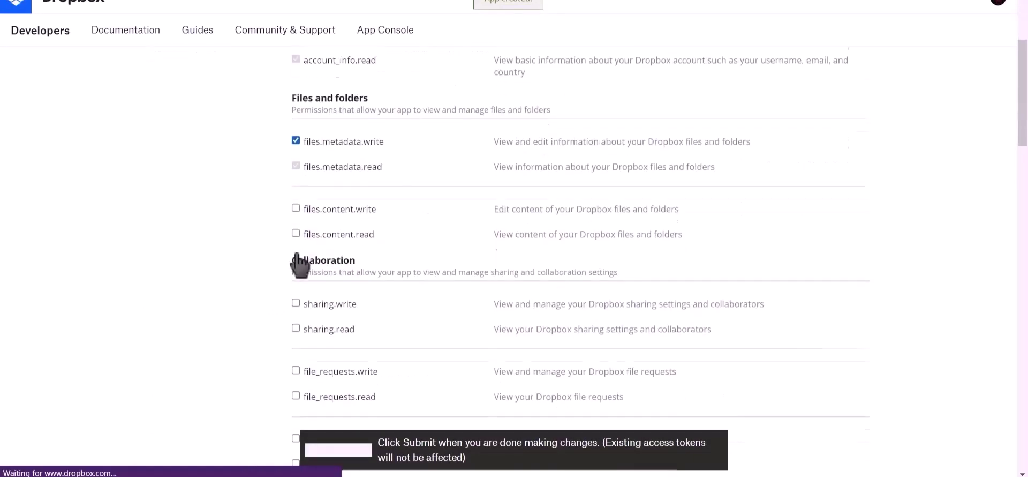
{"action": "left_click", "coordinate": [295, 207]}
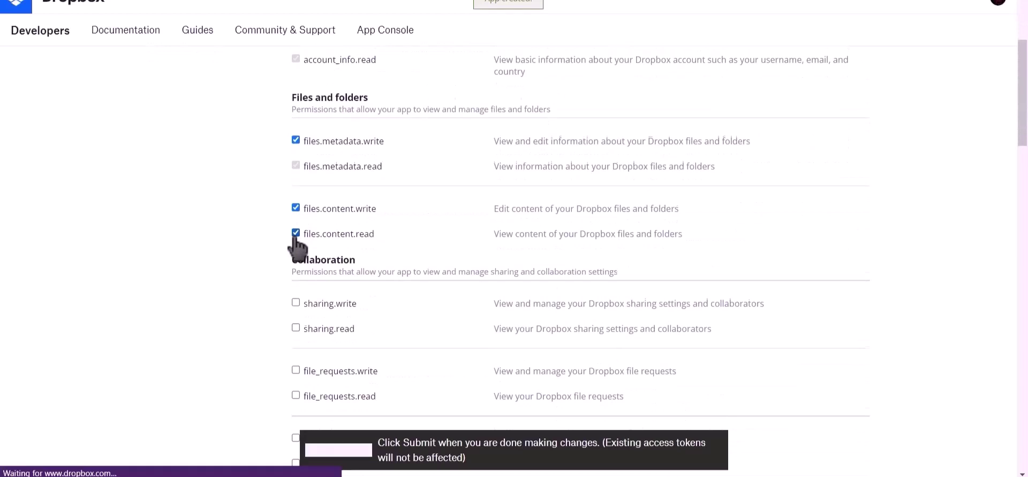
{"action": "scroll", "coordinate": [297, 245], "scroll_direction": "down", "scroll_amount": 2}
{"action": "left_click", "coordinate": [295, 191]}
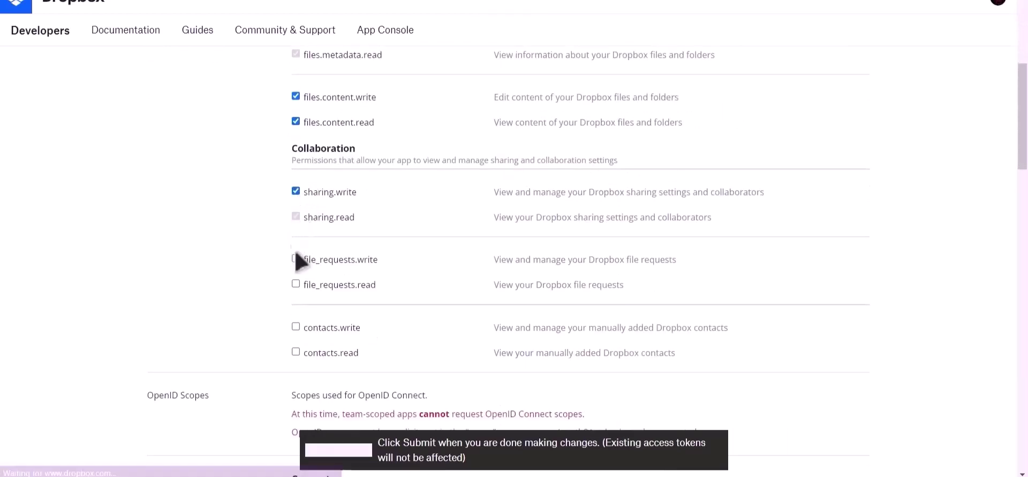
{"action": "left_click", "coordinate": [296, 259]}
{"action": "left_click", "coordinate": [296, 327]}
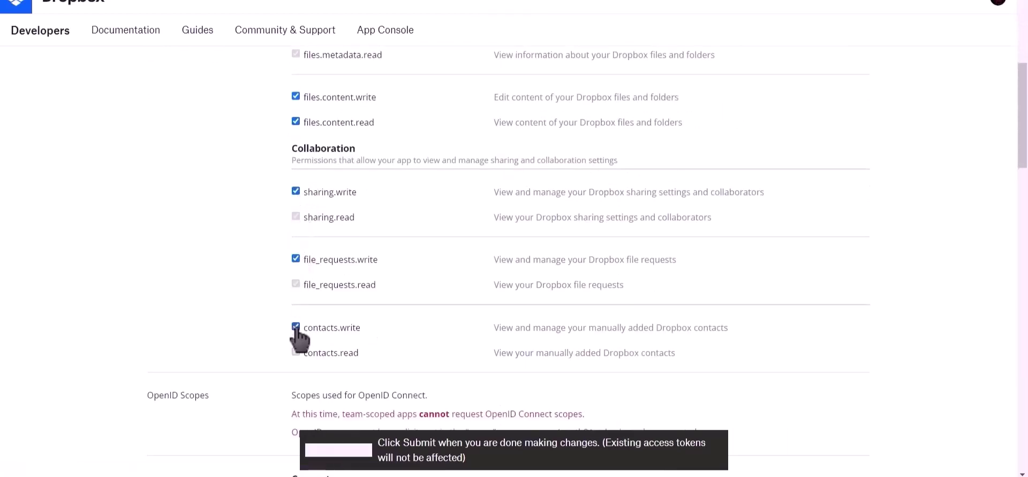
Submit the permission changes and return to the app's Settings page
{"action": "scroll", "coordinate": [297, 333], "scroll_direction": "down", "scroll_amount": 2}
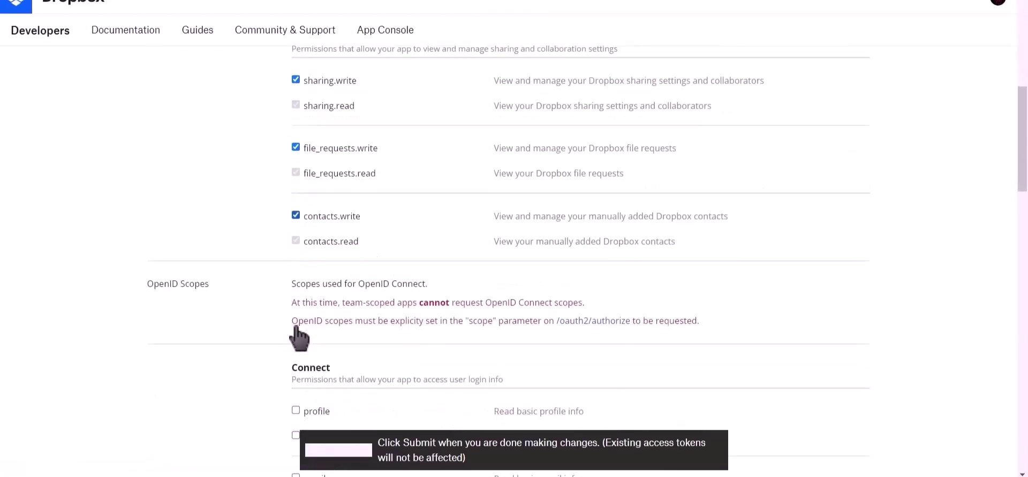
{"action": "left_click", "coordinate": [363, 456]}
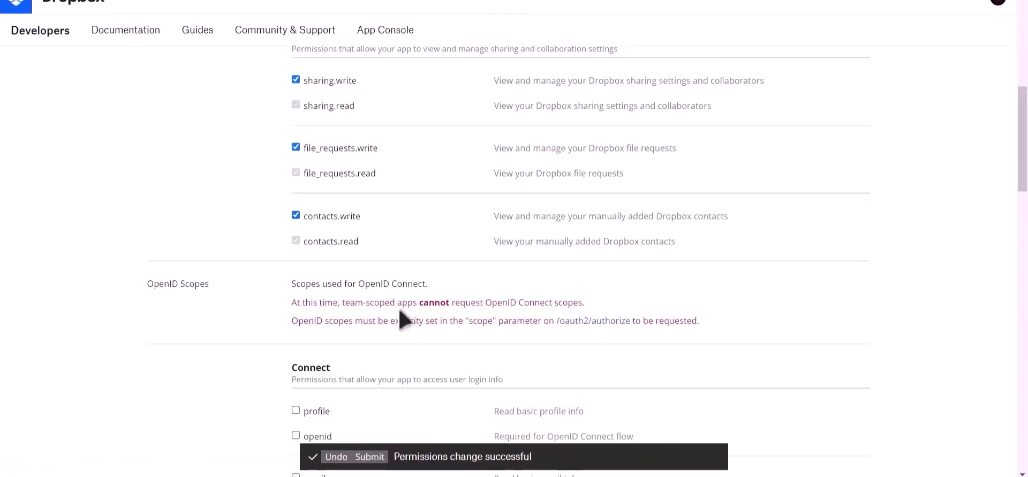
{"action": "scroll", "coordinate": [401, 316], "scroll_direction": "up", "scroll_amount": 8}
{"action": "left_click", "coordinate": [176, 110]}
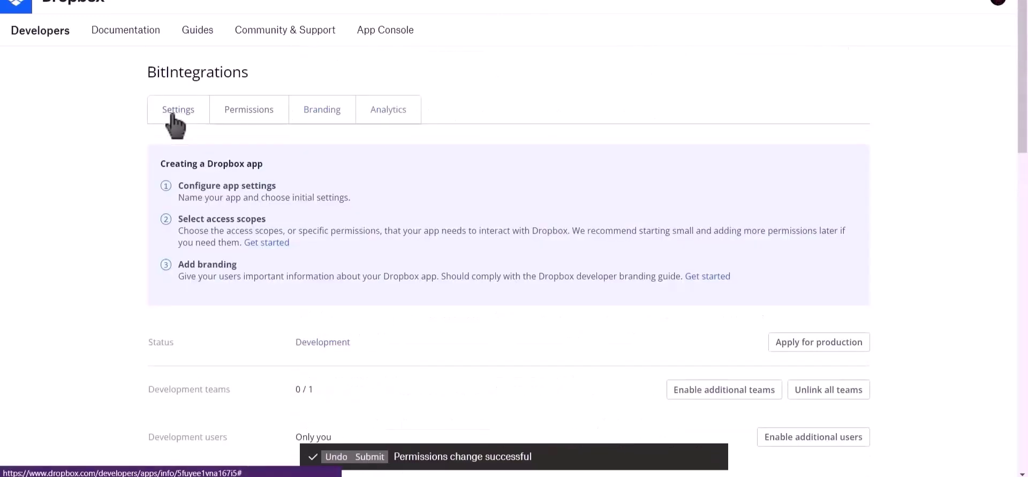
Copy the Dropbox app key into the Bit Integrations Client Id field
{"action": "scroll", "coordinate": [156, 251], "scroll_direction": "down", "scroll_amount": 2}
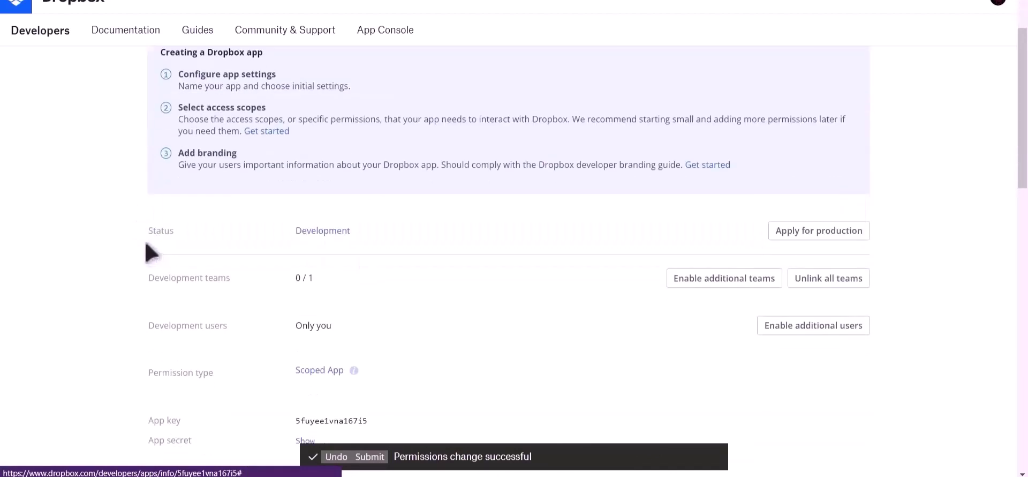
{"action": "scroll", "coordinate": [152, 251], "scroll_direction": "down", "scroll_amount": 2}
{"action": "left_click_drag", "start_coordinate": [149, 308], "coordinate": [184, 317]}
{"action": "double_click", "coordinate": [303, 308]}
{"action": "key", "text": "ctrl+c"}
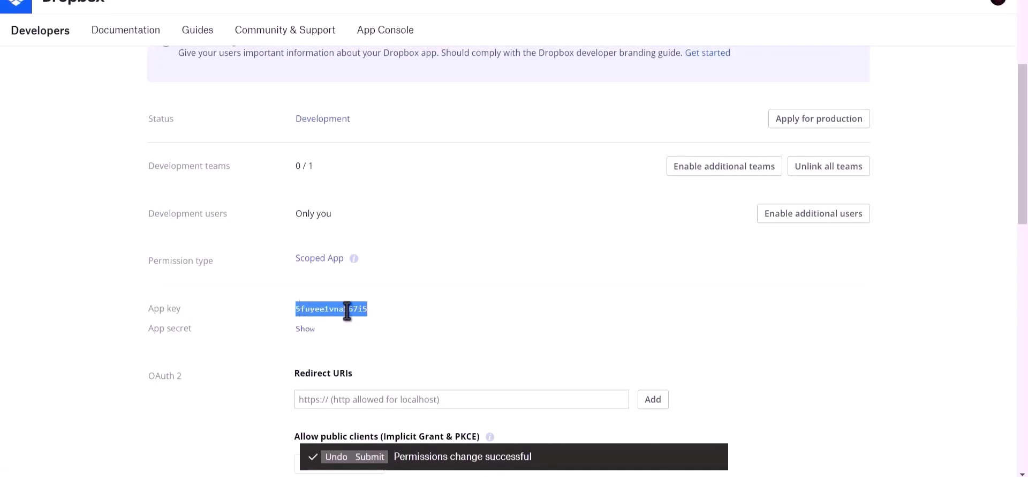
{"action": "key", "text": "alt+Tab"}
{"action": "left_click", "coordinate": [238, 188]}
{"action": "key", "text": "ctrl+v"}
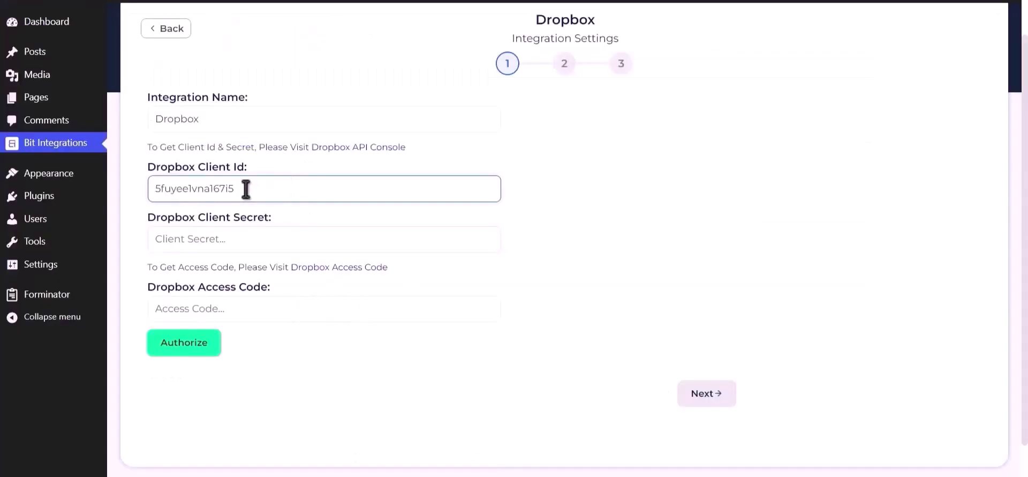
Copy the Dropbox app secret into the Client Secret field
{"action": "key", "text": "alt+Tab"}
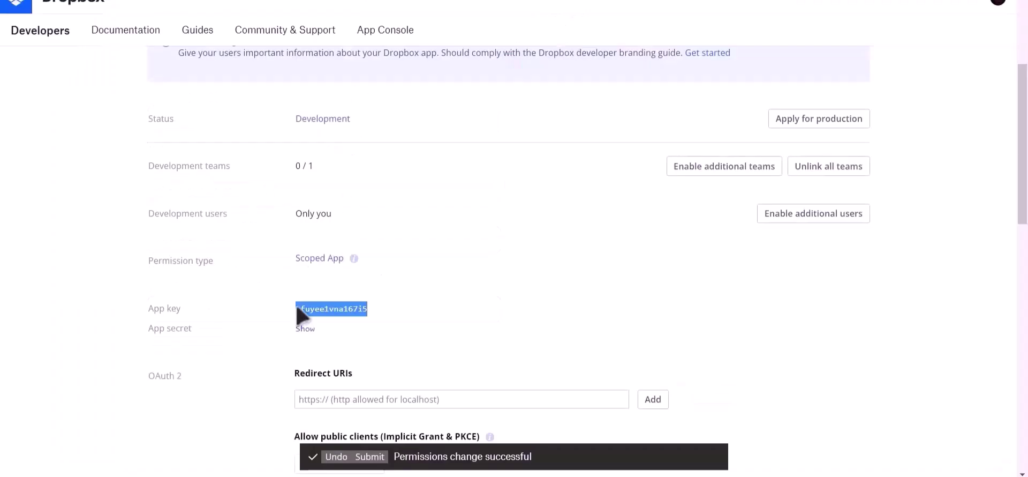
{"action": "double_click", "coordinate": [326, 329]}
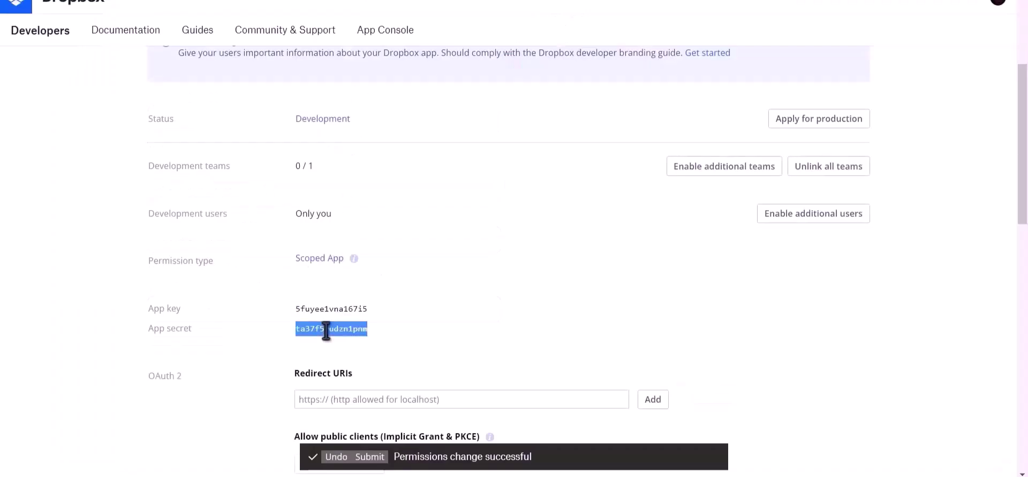
{"action": "key", "text": "alt+Tab"}
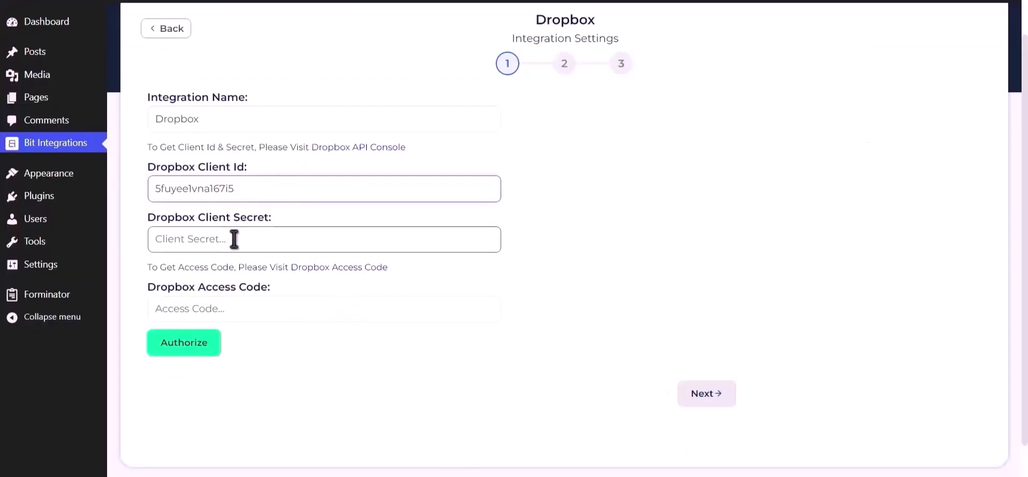
{"action": "left_click", "coordinate": [266, 239]}
{"action": "key", "text": "ctrl+v"}
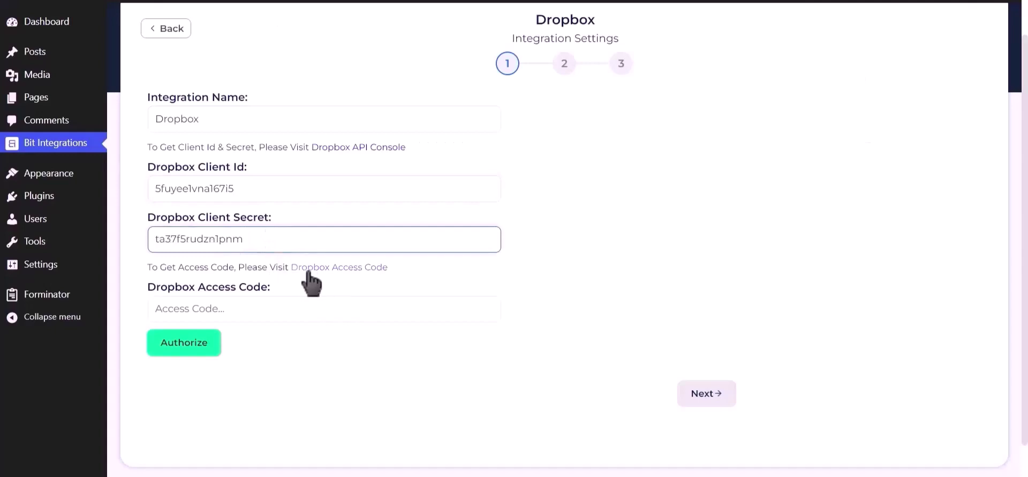
From the Access Code link, continue, allow BitIntegrations access, and copy the generated code
{"action": "left_click", "coordinate": [340, 268]}
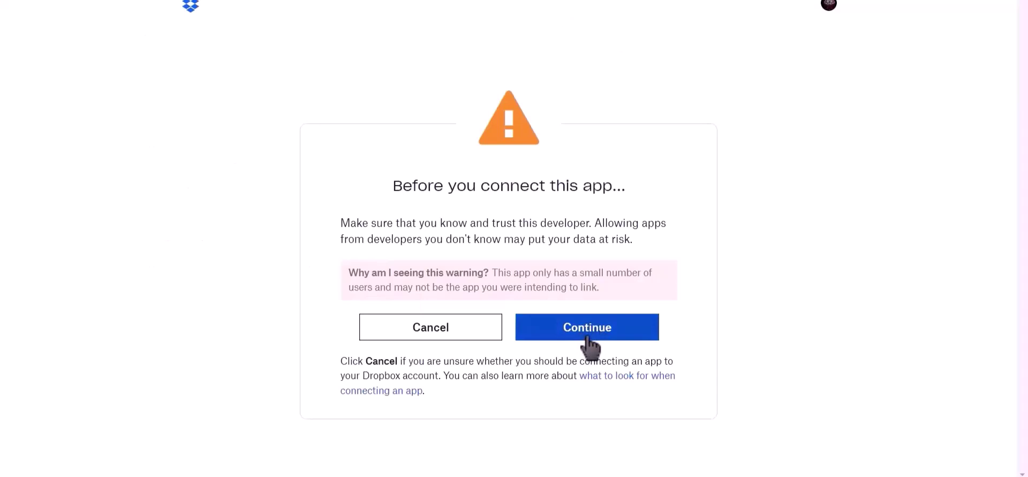
{"action": "left_click", "coordinate": [588, 336]}
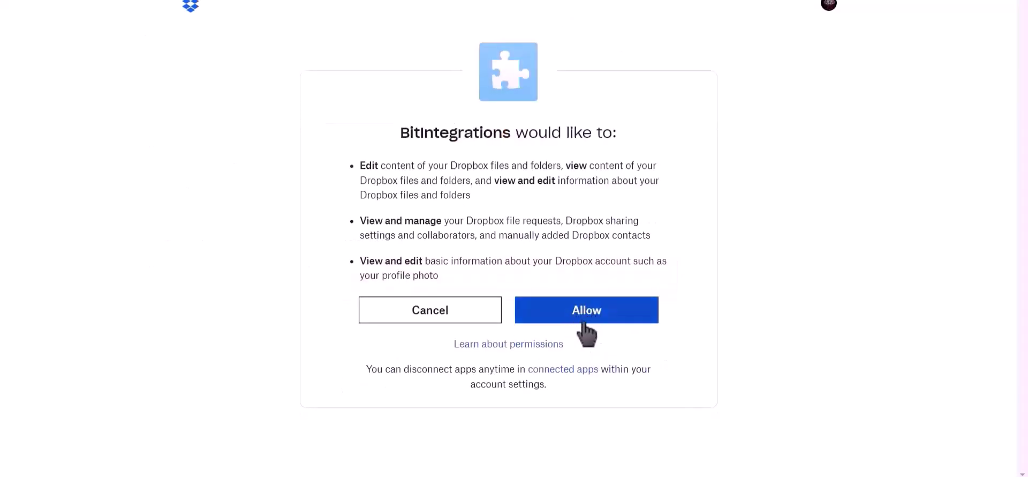
{"action": "left_click", "coordinate": [590, 316]}
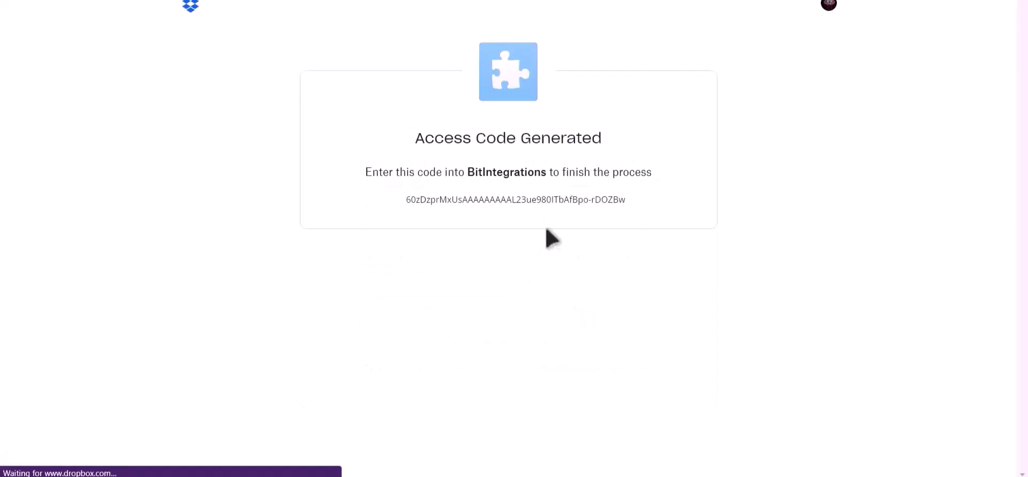
{"action": "triple_click", "coordinate": [545, 200]}
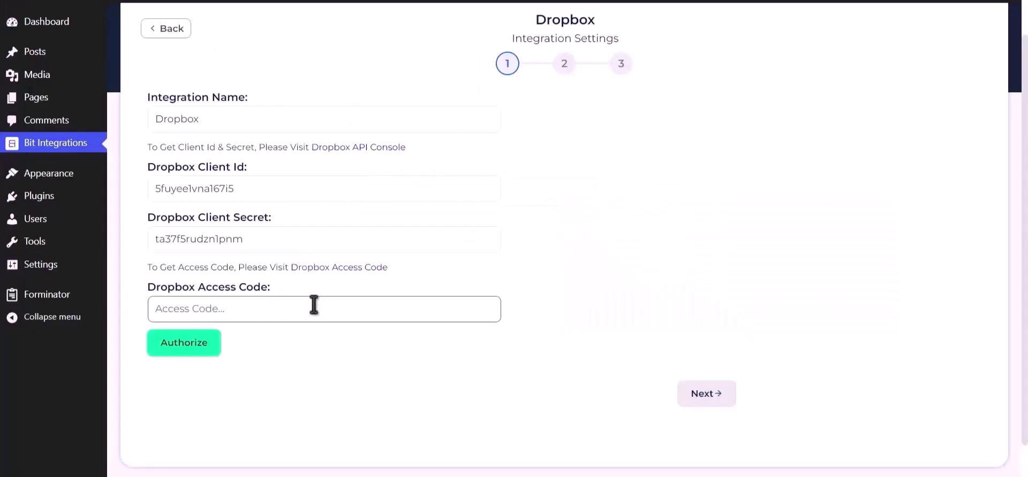
Paste the access code into the Dropbox Access Code field and authorize the connection
{"action": "key", "text": "ctrl+v"}
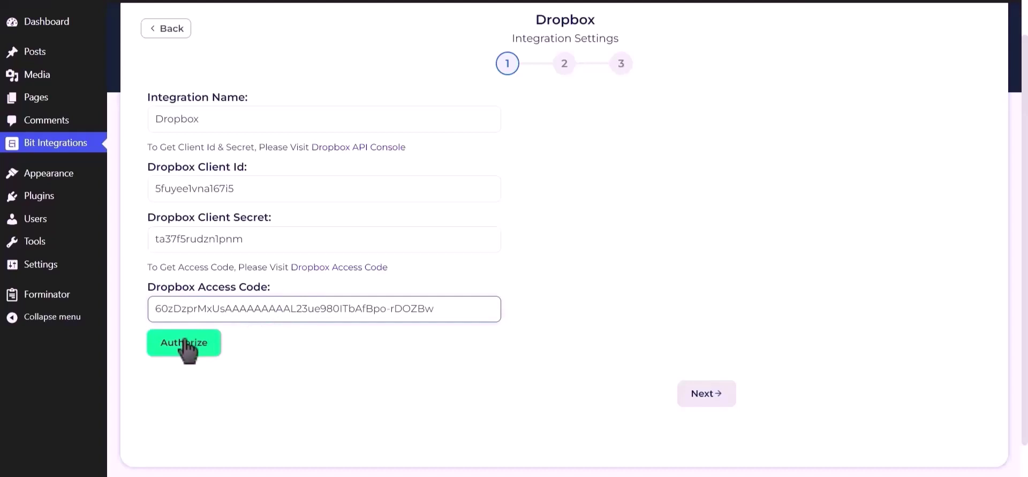
{"action": "left_click", "coordinate": [184, 348]}
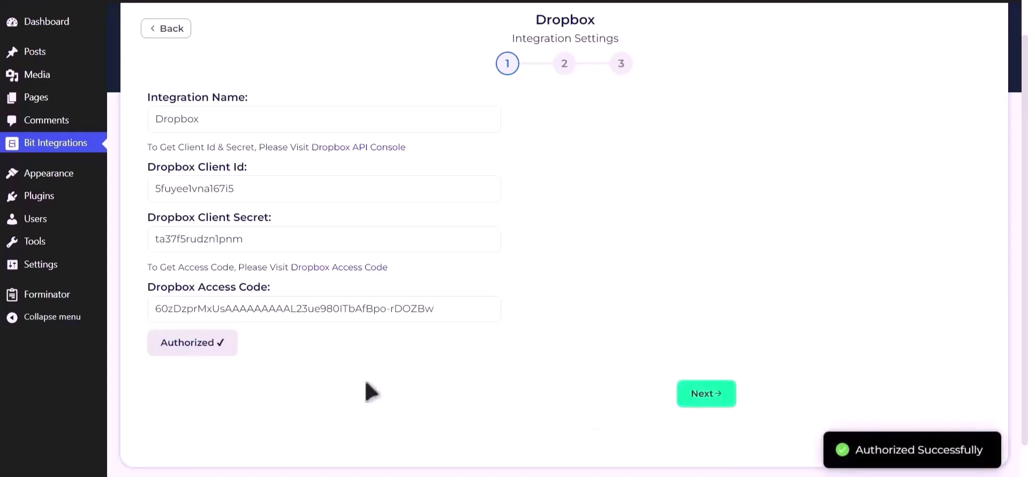
{"action": "left_click_drag", "start_coordinate": [853, 452], "coordinate": [994, 455]}
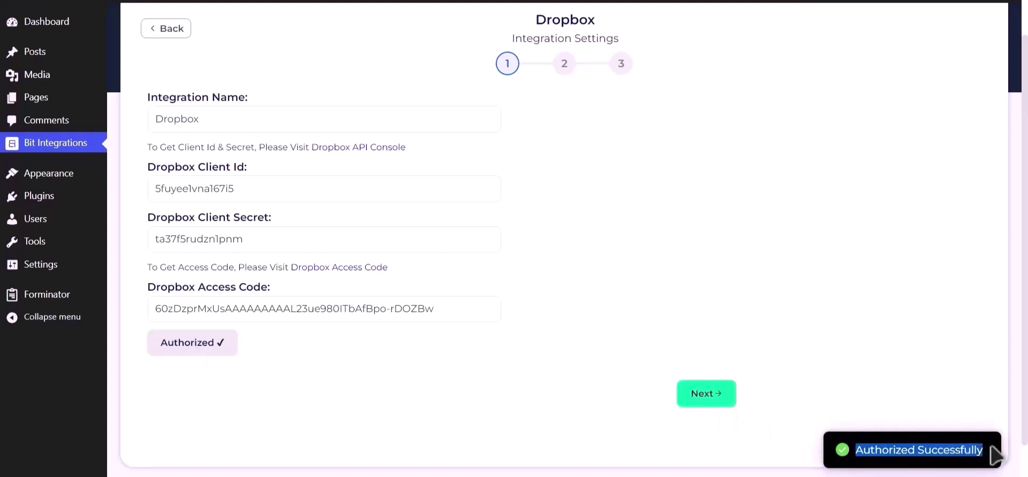
Map Upload file-1 as the file input to the 'bit integrations' Dropbox folder and finish
{"action": "left_click", "coordinate": [714, 396]}
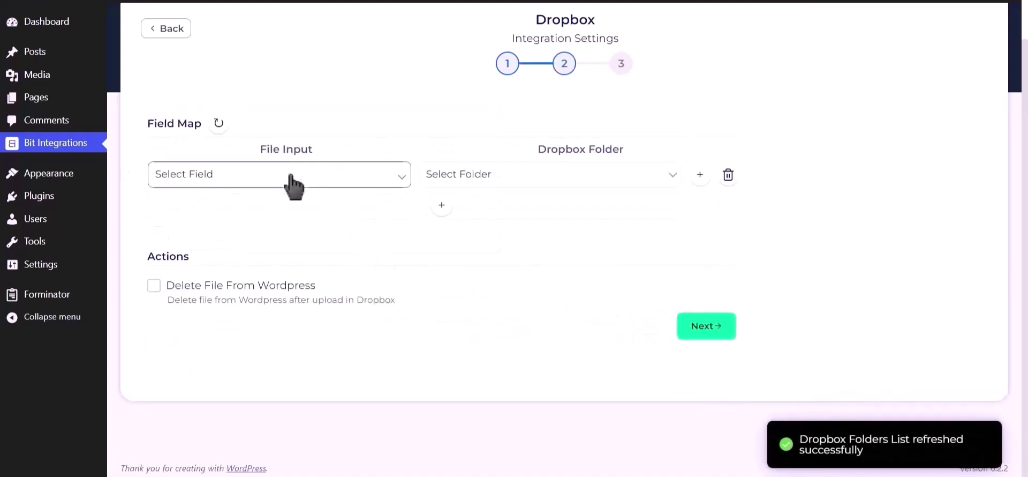
{"action": "left_click", "coordinate": [298, 177]}
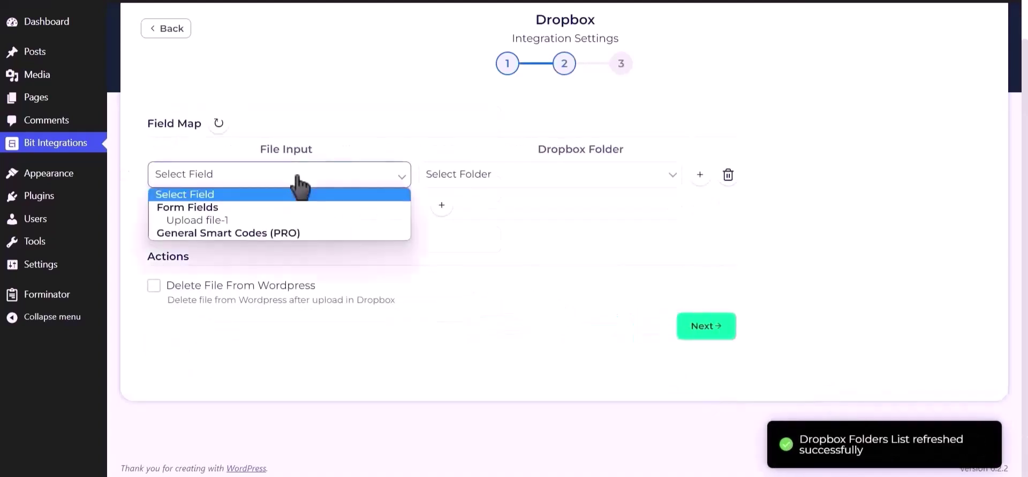
{"action": "left_click", "coordinate": [262, 221]}
{"action": "left_click", "coordinate": [495, 184]}
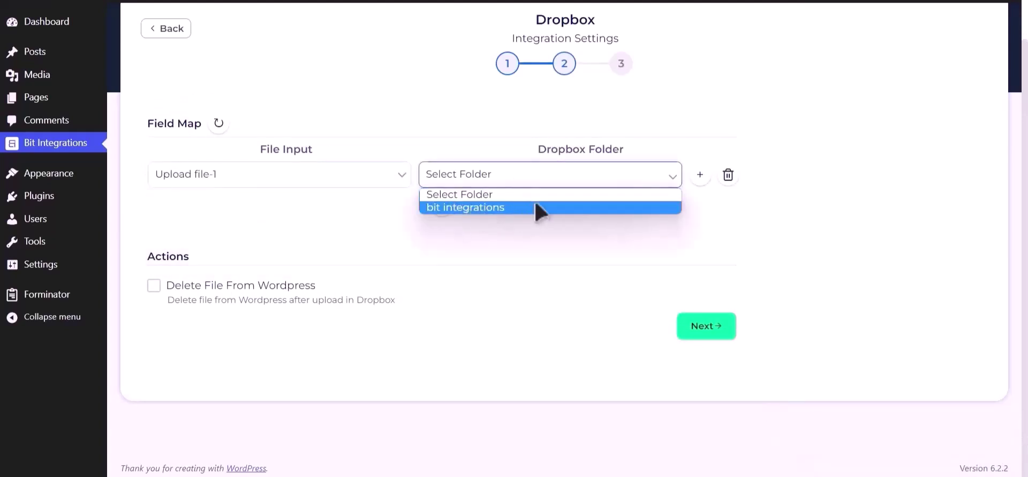
{"action": "left_click", "coordinate": [537, 209]}
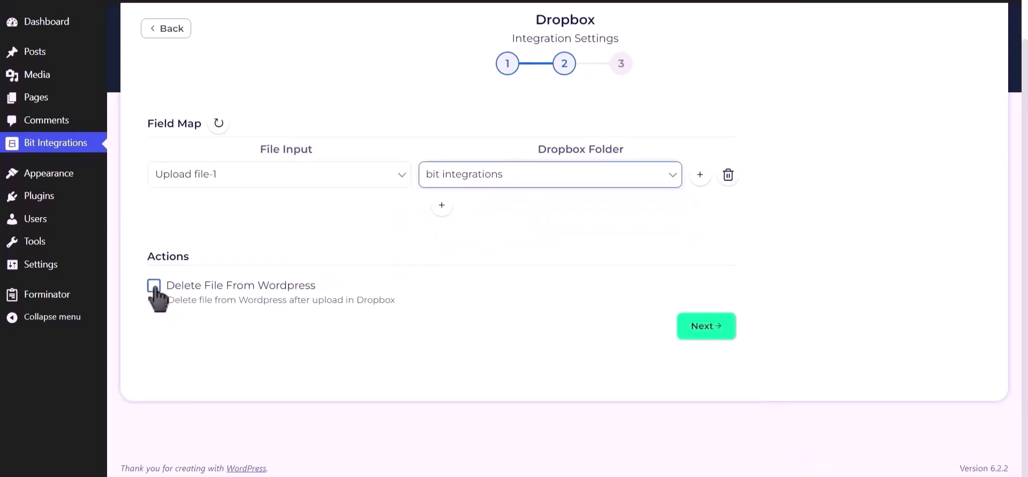
{"action": "left_click", "coordinate": [705, 332]}
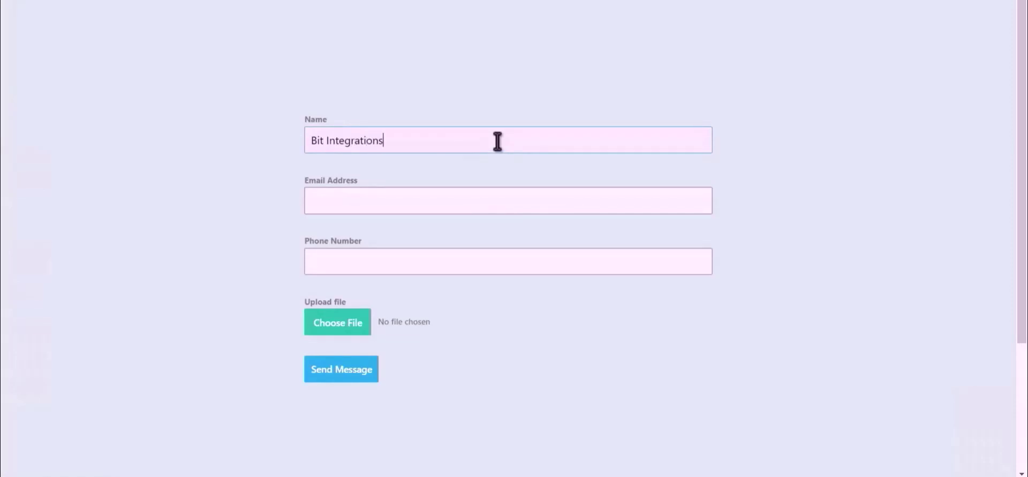
Enter the contact's e-mail, attach Bit Integrations.png, and submit the test form
{"action": "left_click", "coordinate": [498, 197]}
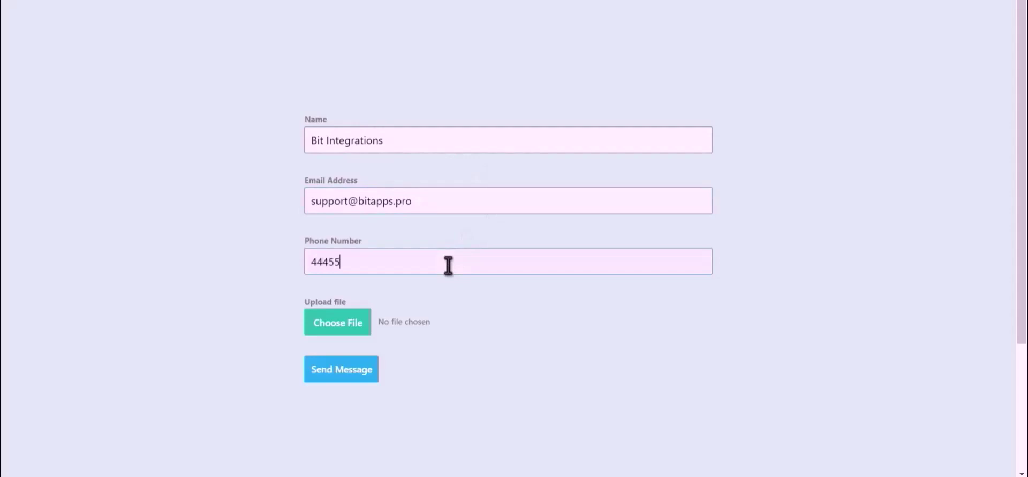
{"action": "left_click", "coordinate": [324, 331]}
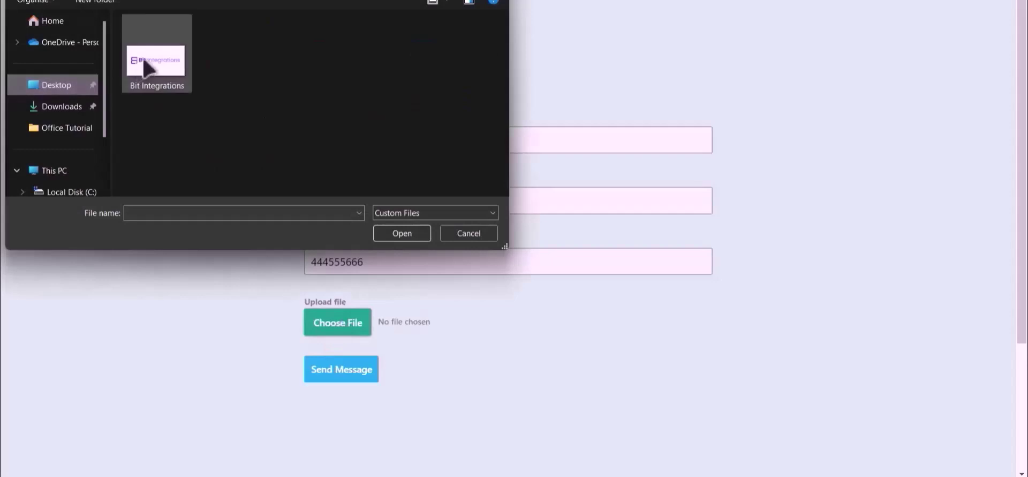
{"action": "double_click", "coordinate": [152, 63]}
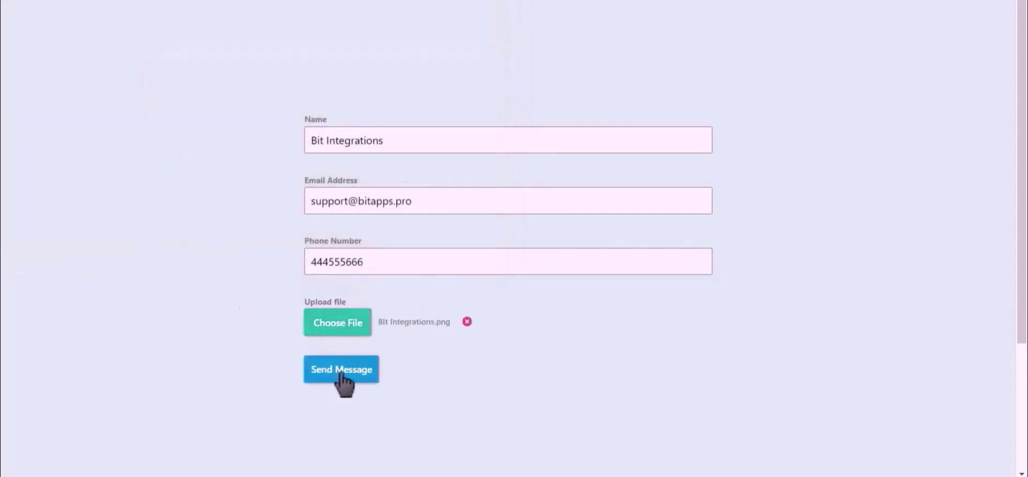
{"action": "left_click", "coordinate": [341, 374]}
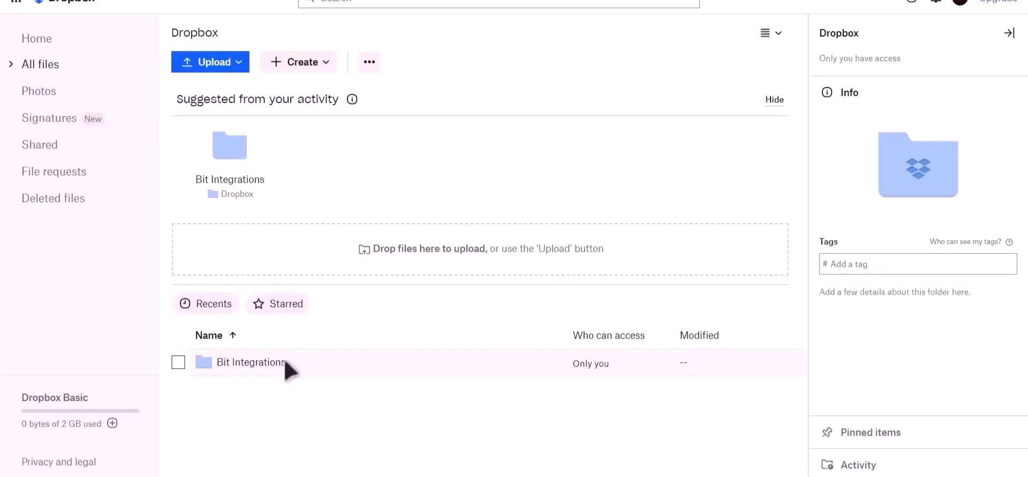
Open the Bit Integrations folder in Dropbox to find OuGgDcaJEASq-Bit-Integrations.png
{"action": "left_click", "coordinate": [270, 365]}
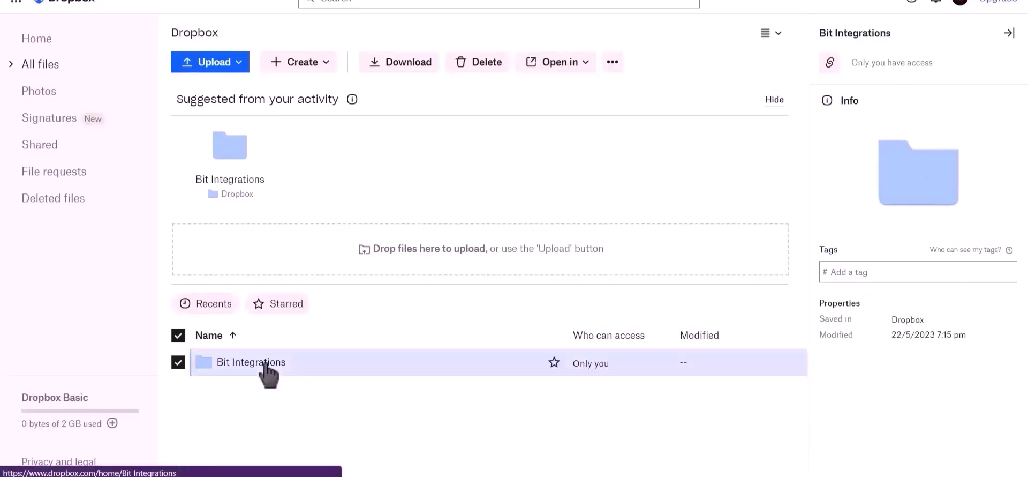
{"action": "left_click", "coordinate": [265, 364]}
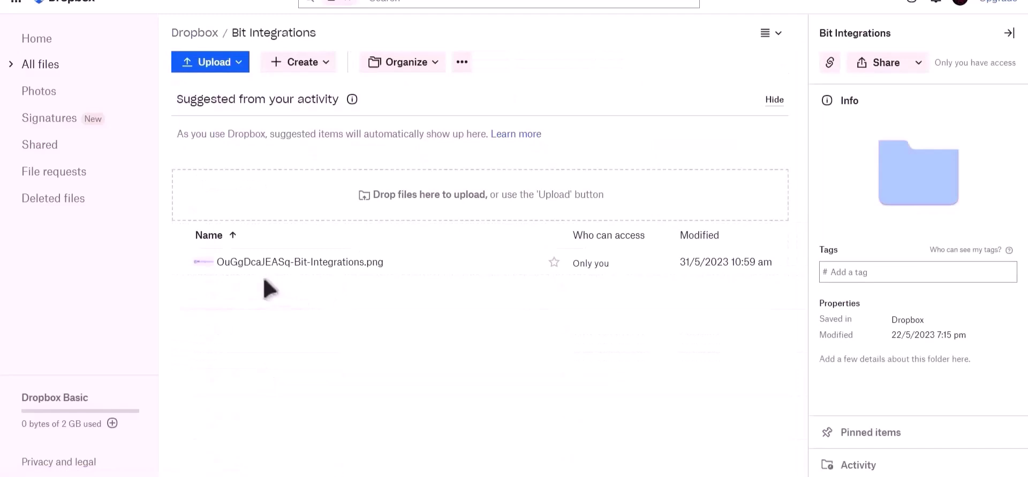